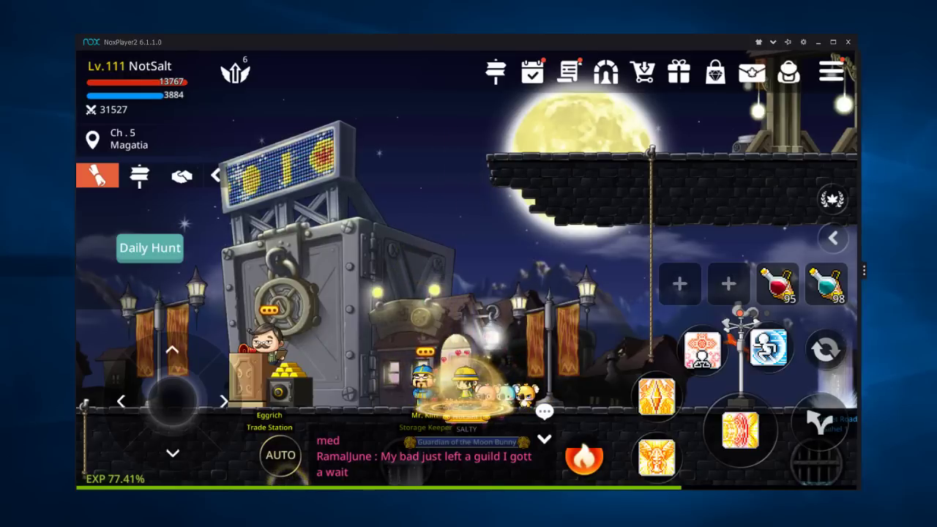
{"action": "left_click", "coordinate": [83, 504]}
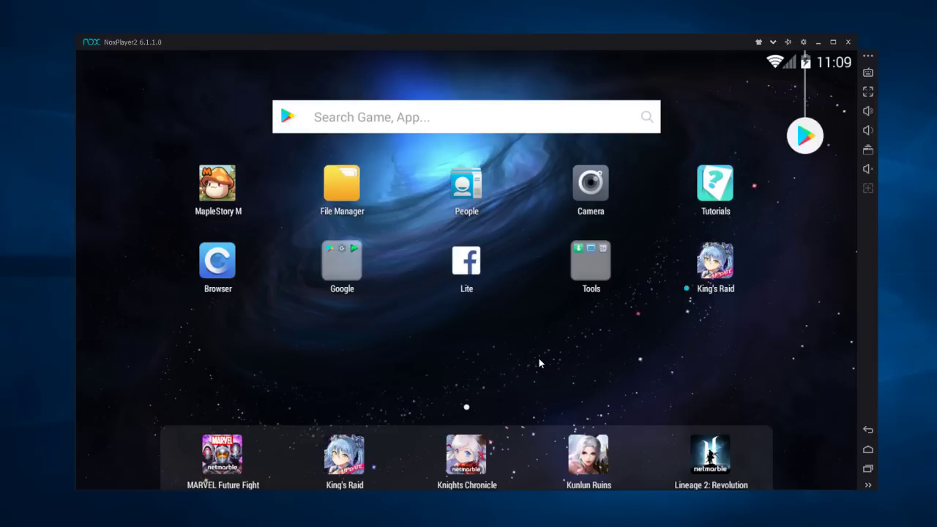
{"action": "left_click", "coordinate": [867, 57]}
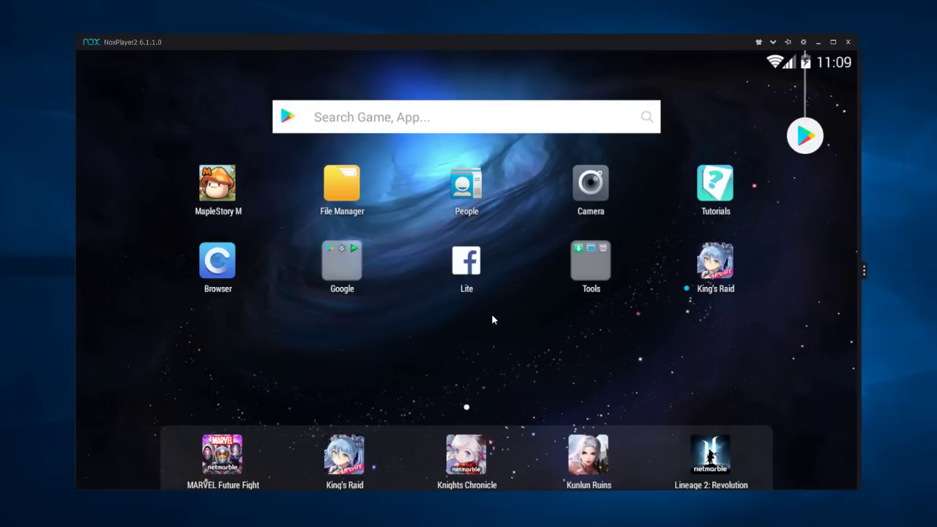
Open the Play Store from the Google folder on the home screen and search it for "maplestory m".
{"action": "left_click", "coordinate": [350, 266]}
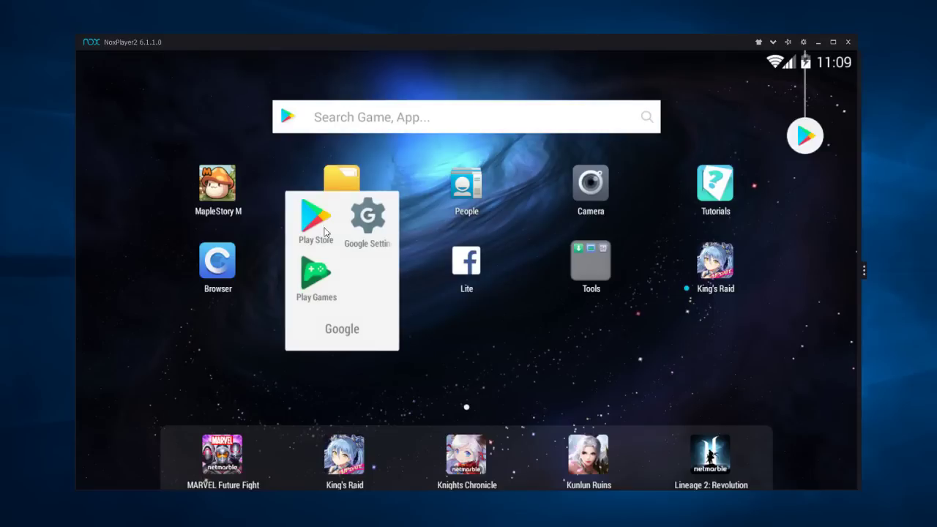
{"action": "left_click", "coordinate": [309, 220]}
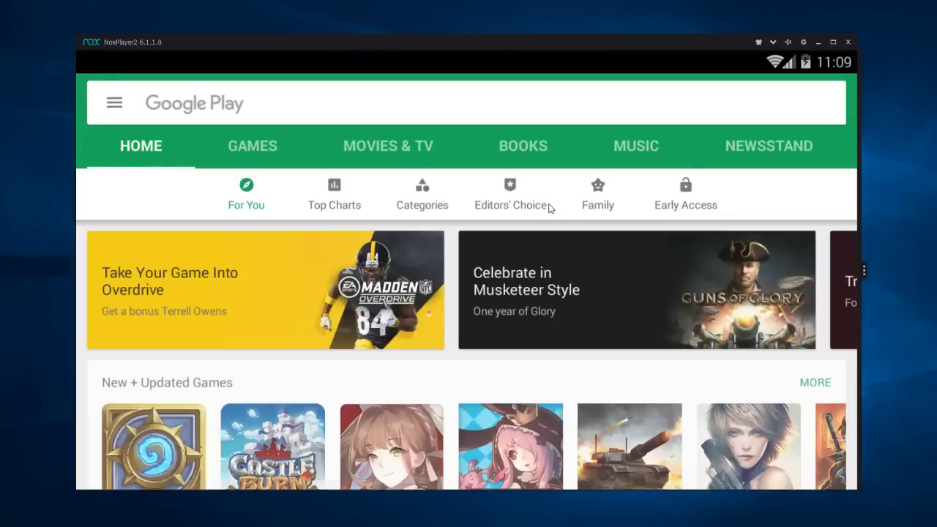
{"action": "left_click", "coordinate": [296, 112]}
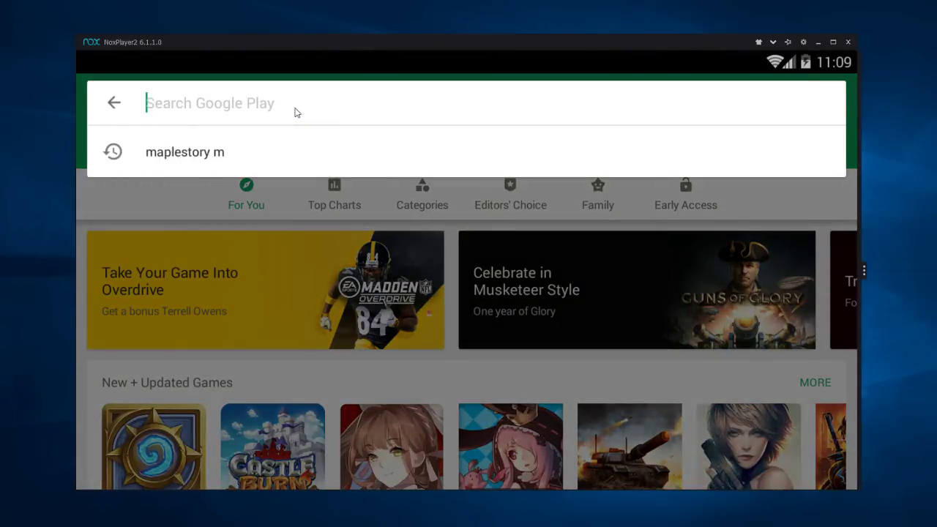
{"action": "type", "text": "maplestory m"}
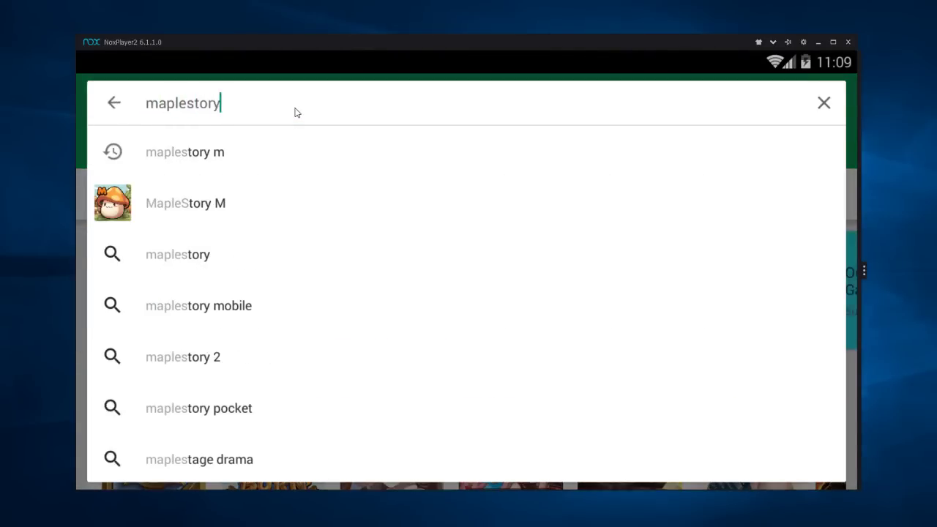
{"action": "key", "text": "Return"}
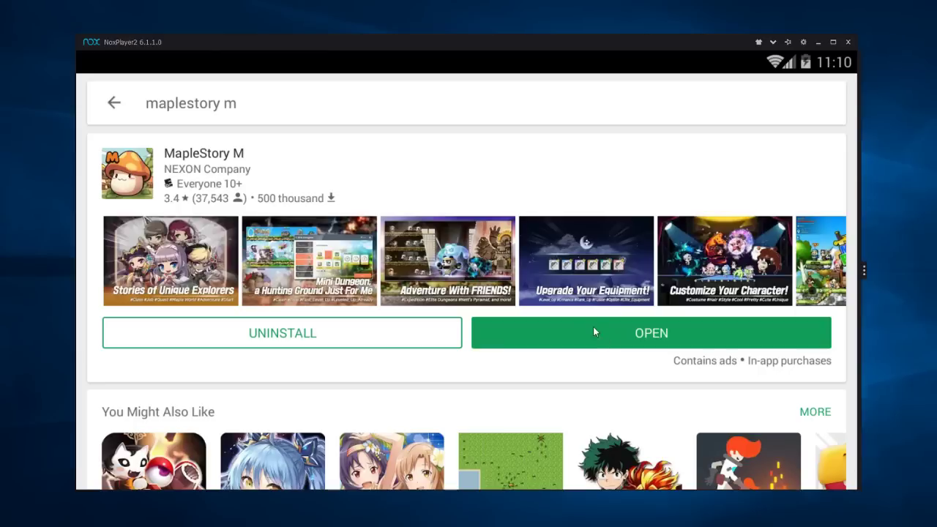
Launch MapleStory M from its store page and enter the game world with the selected level 111 Bishop character.
{"action": "left_click", "coordinate": [634, 331]}
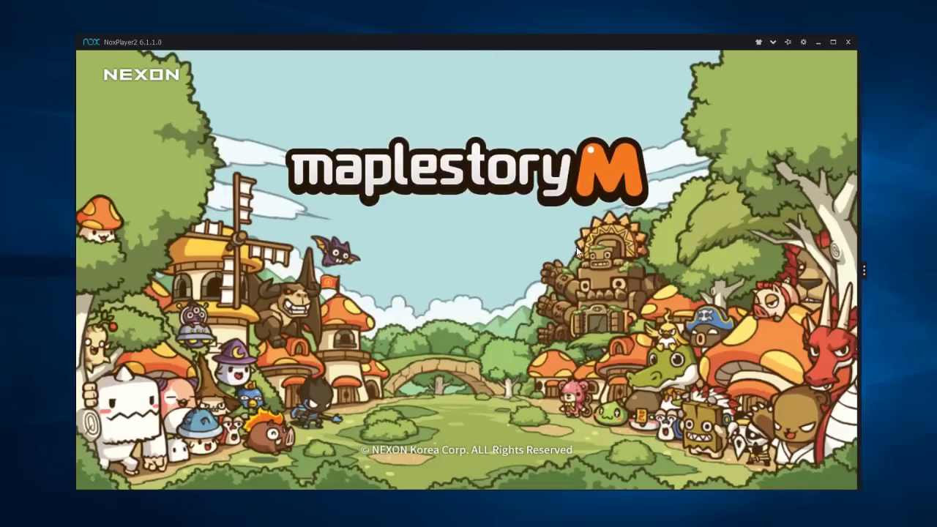
{"action": "left_click", "coordinate": [577, 252]}
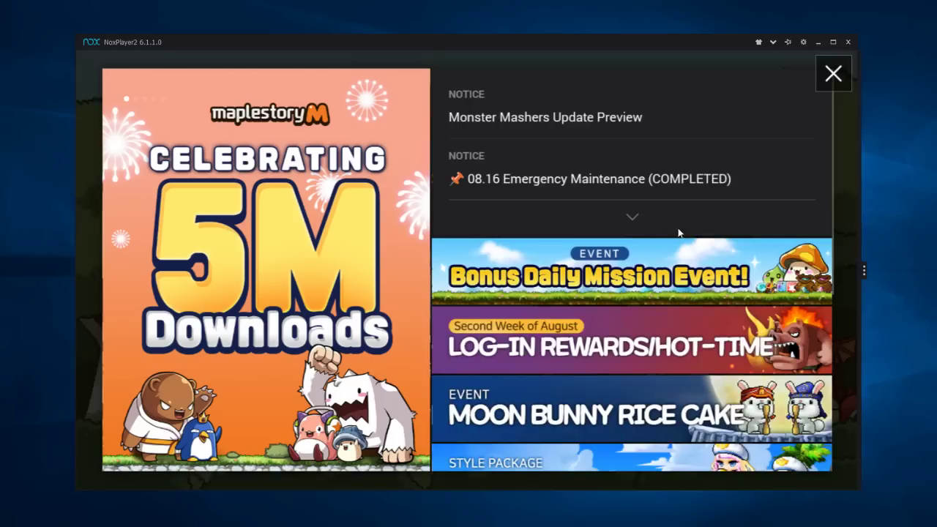
{"action": "left_click", "coordinate": [833, 74]}
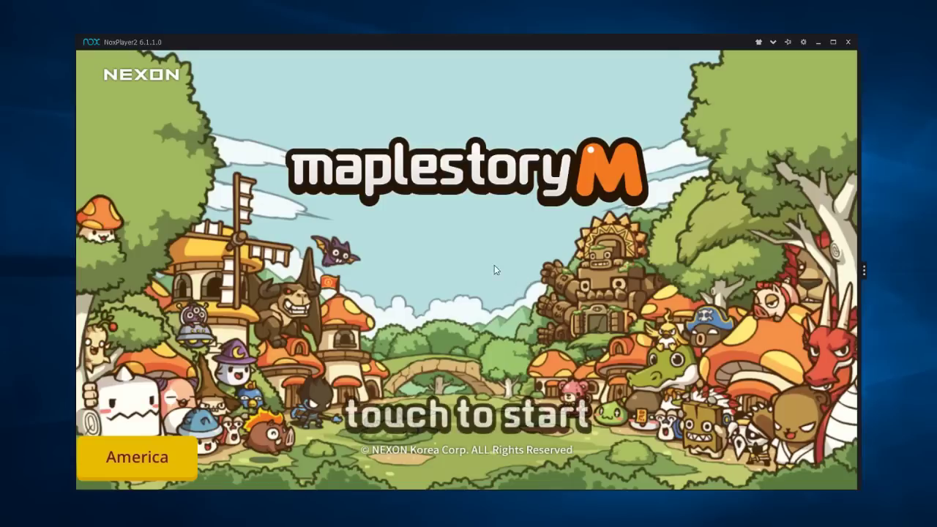
{"action": "left_click", "coordinate": [568, 295]}
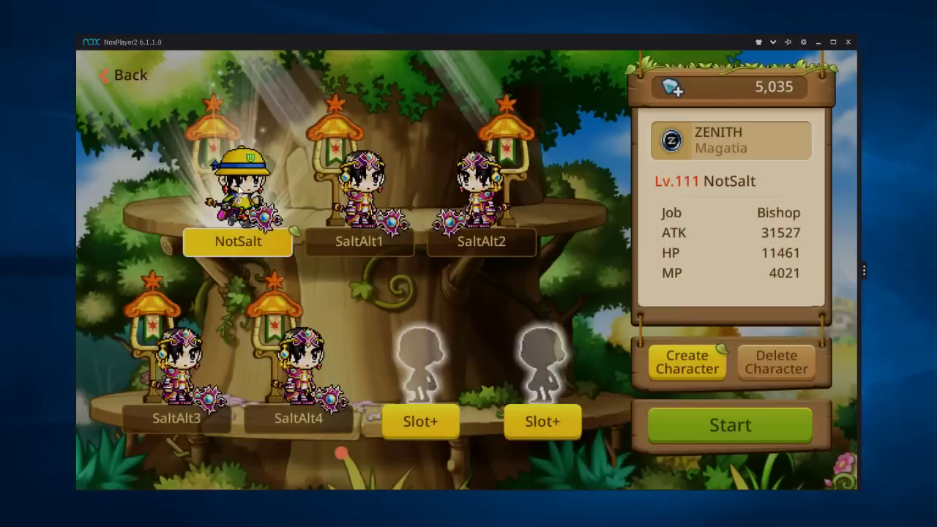
{"action": "left_click", "coordinate": [710, 415]}
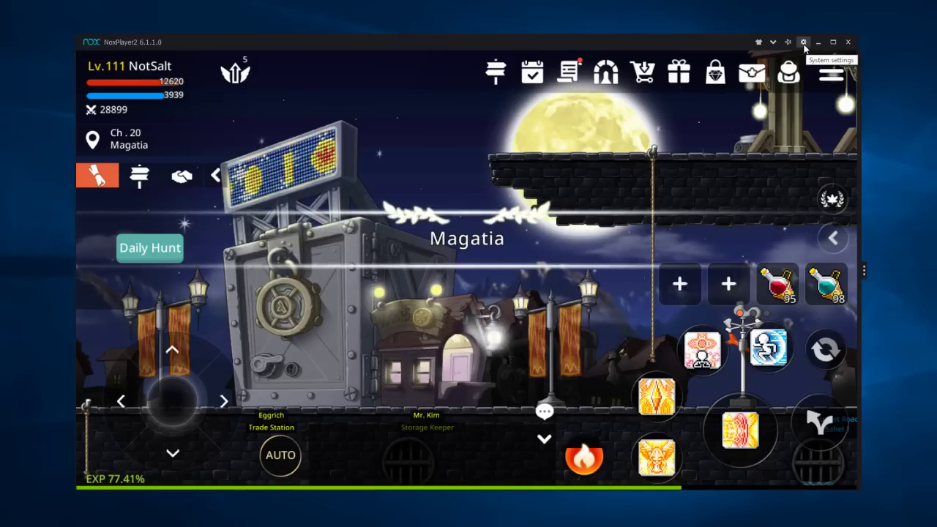
Examine the emulator's advanced system settings, including the available CPU and memory performance levels, resolution, rendering mode and frame rate.
{"action": "left_click", "coordinate": [803, 43]}
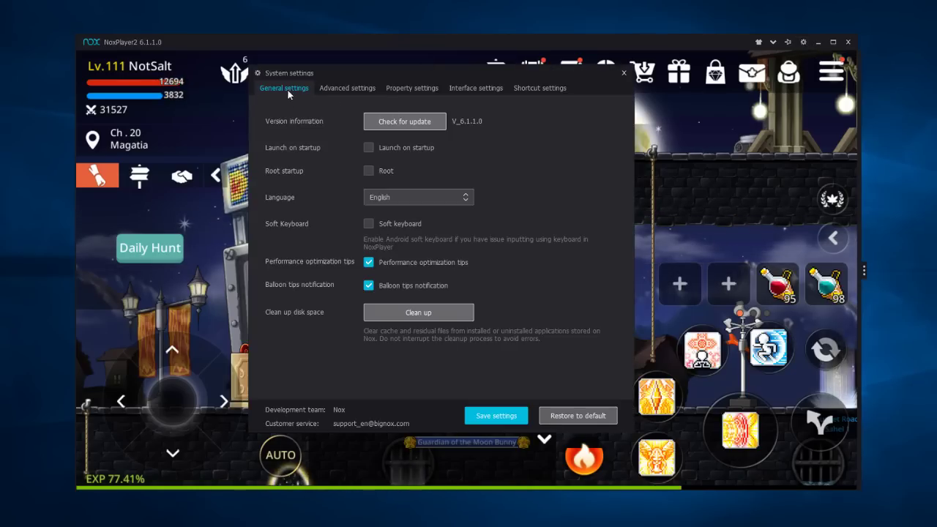
{"action": "left_click", "coordinate": [624, 72]}
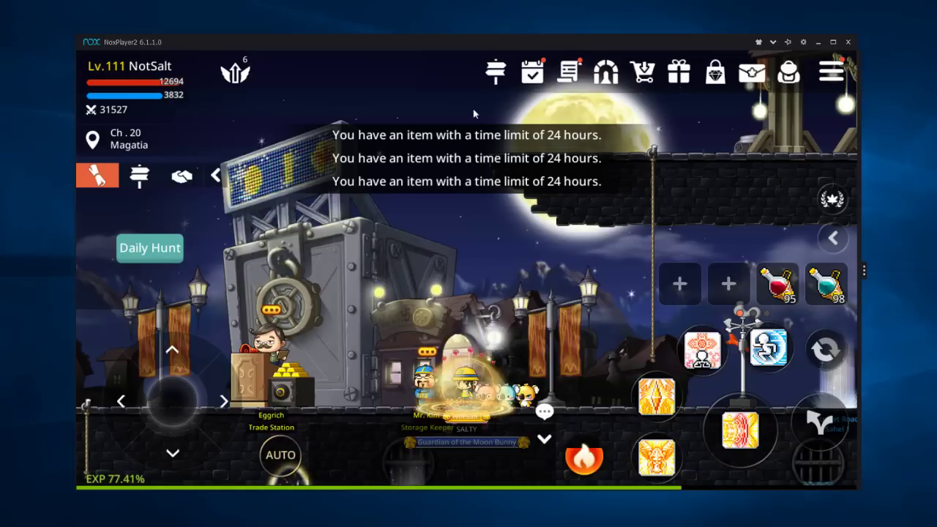
{"action": "left_click", "coordinate": [805, 45]}
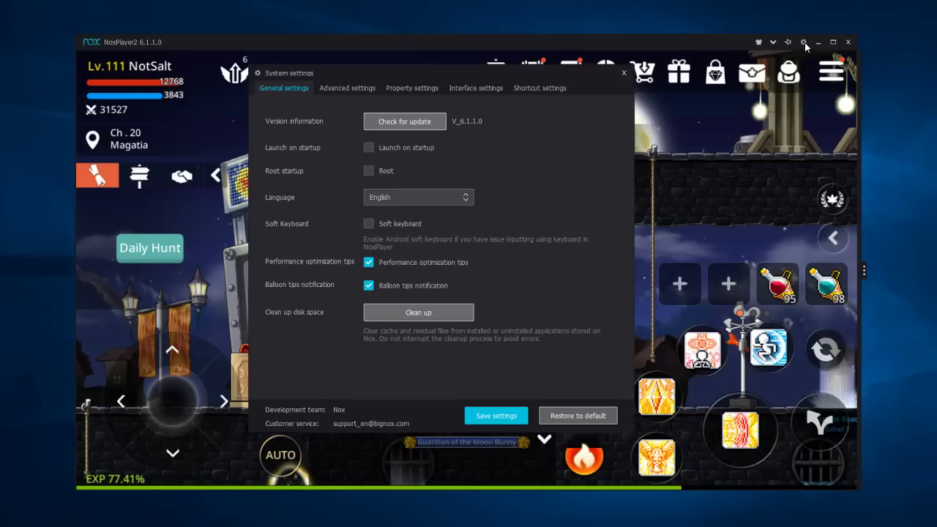
{"action": "left_click", "coordinate": [353, 88]}
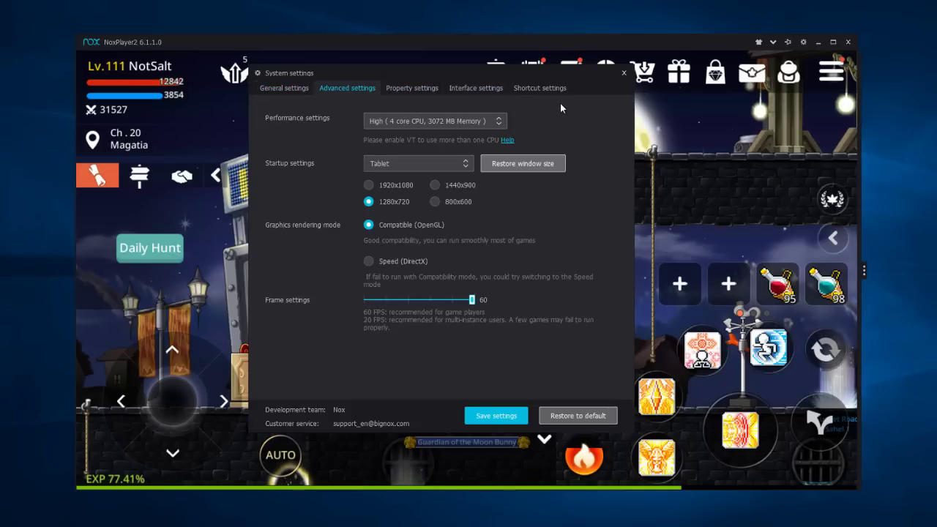
{"action": "left_click", "coordinate": [478, 121]}
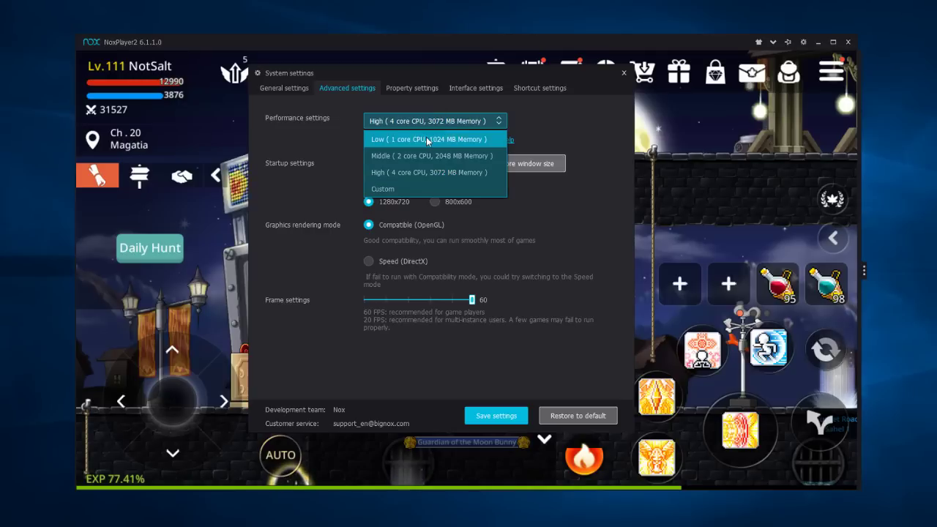
{"action": "left_click", "coordinate": [534, 120]}
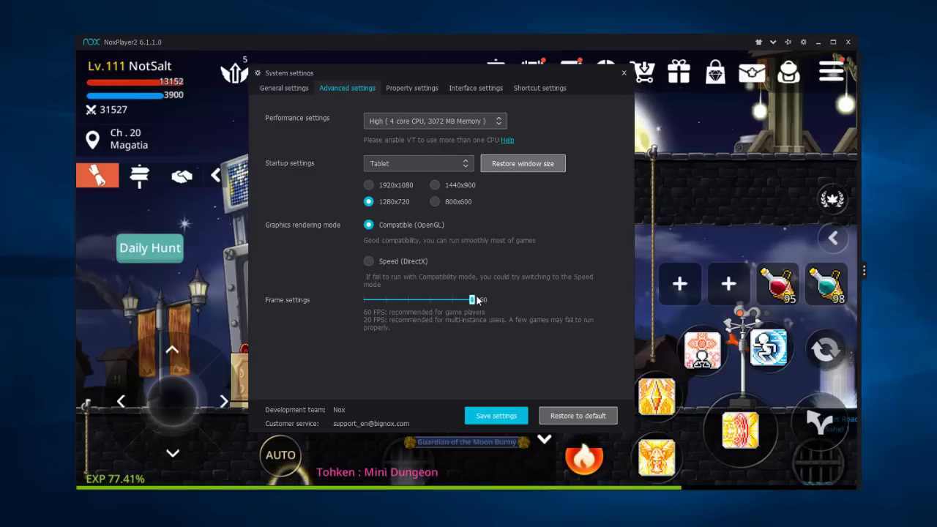
Look through the emulator's general and shortcut settings, and close the system settings without changing anything.
{"action": "left_click", "coordinate": [300, 89]}
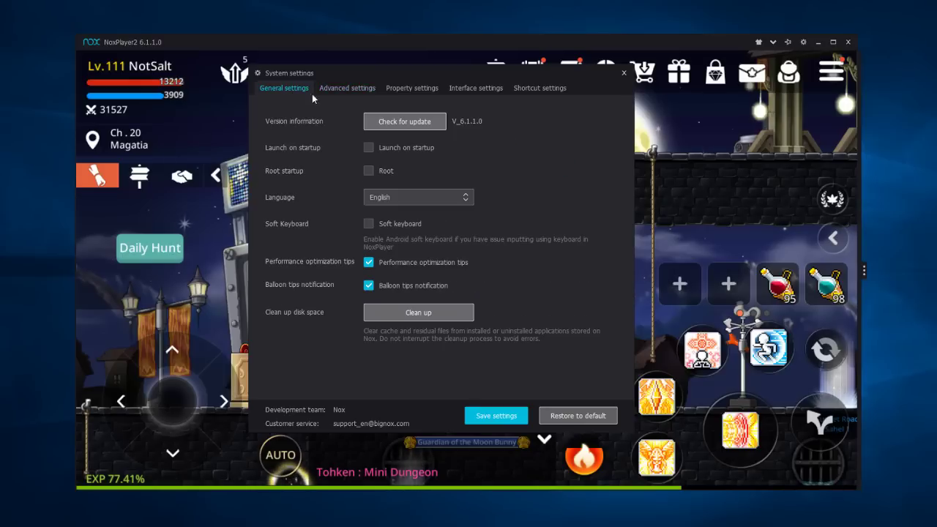
{"action": "left_click", "coordinate": [391, 90]}
{"action": "left_click", "coordinate": [540, 87]}
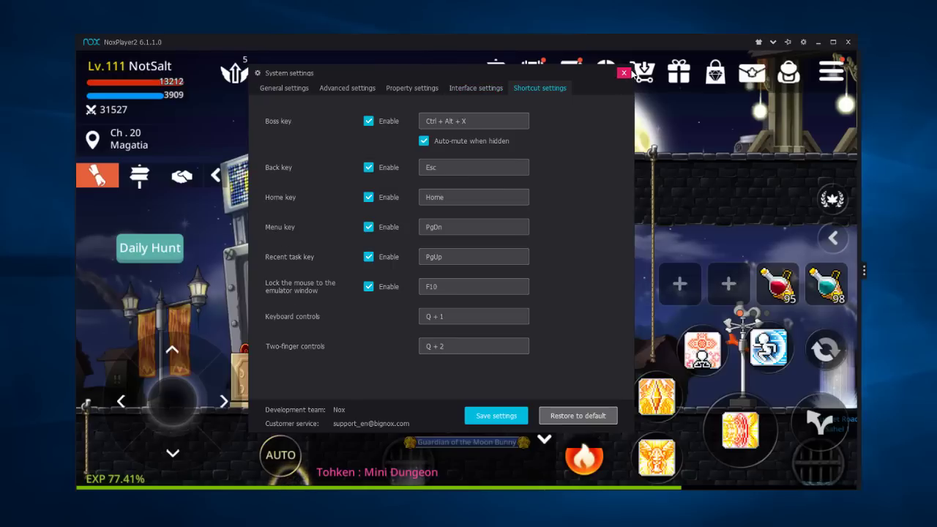
{"action": "left_click", "coordinate": [623, 73]}
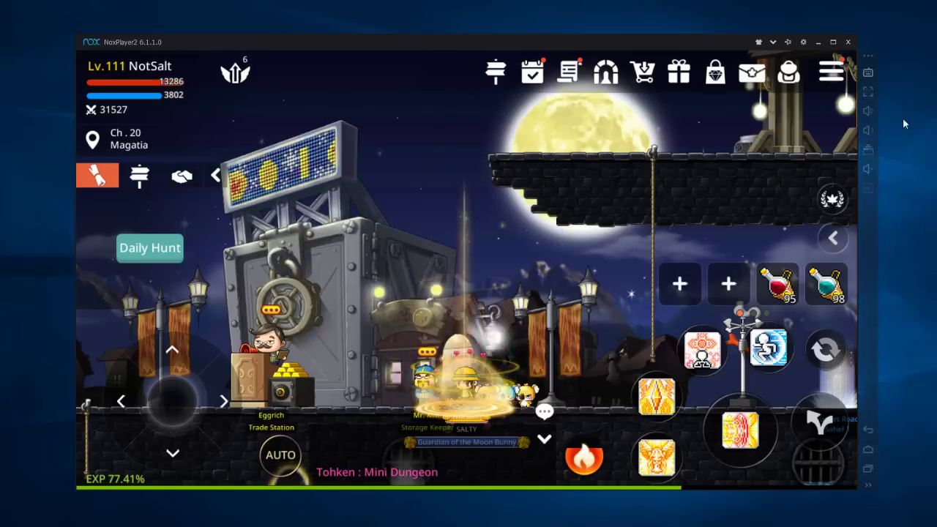
Open the keyboard control mapping and save the layout with the Q/A/S/D movement pad and the R and W skill keys.
{"action": "left_click", "coordinate": [868, 73]}
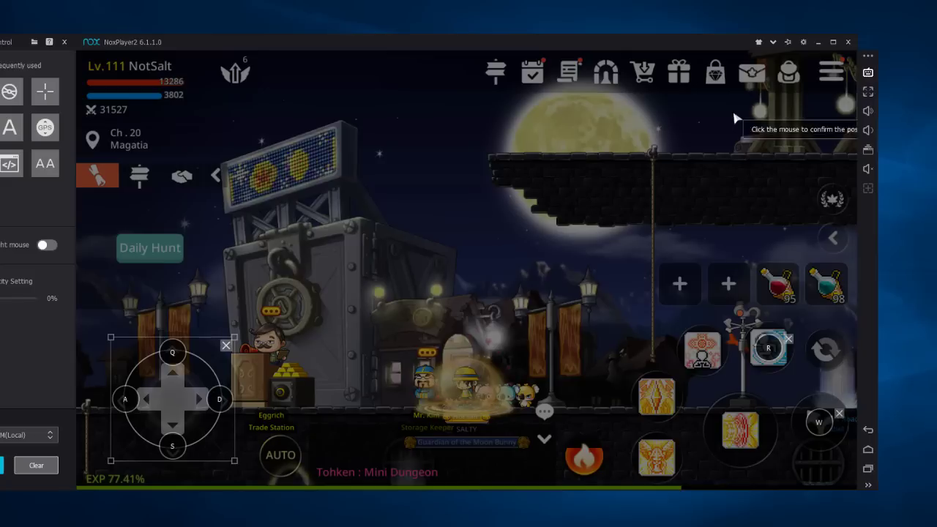
{"action": "left_click", "coordinate": [151, 320]}
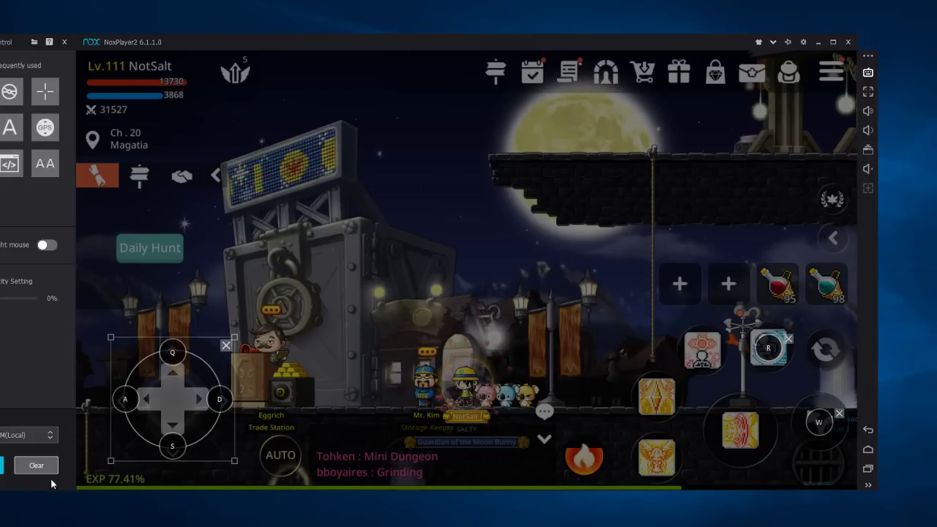
{"action": "left_click", "coordinate": [3, 465]}
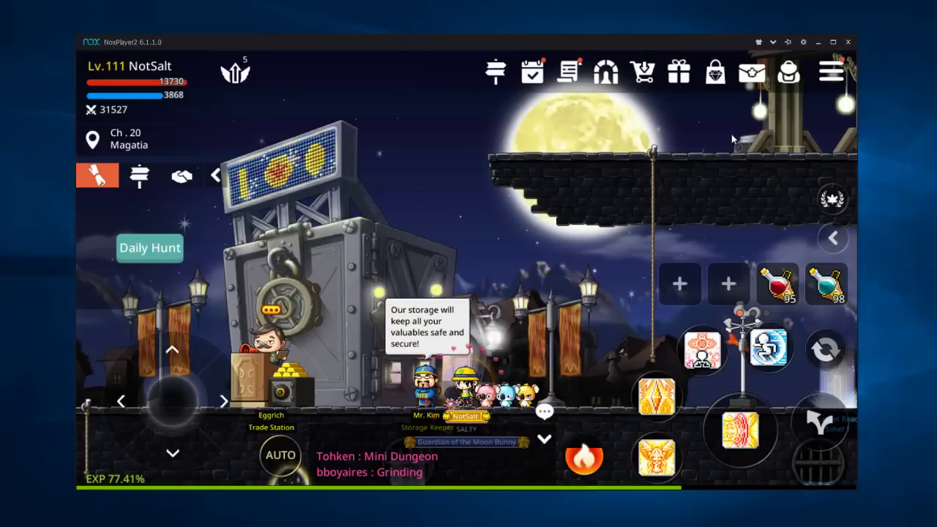
Test the keyboard mapping by moving the character back and forth near the storage keeper and trying the upward control.
{"action": "key", "text": "d"}
{"action": "key", "text": "d"}
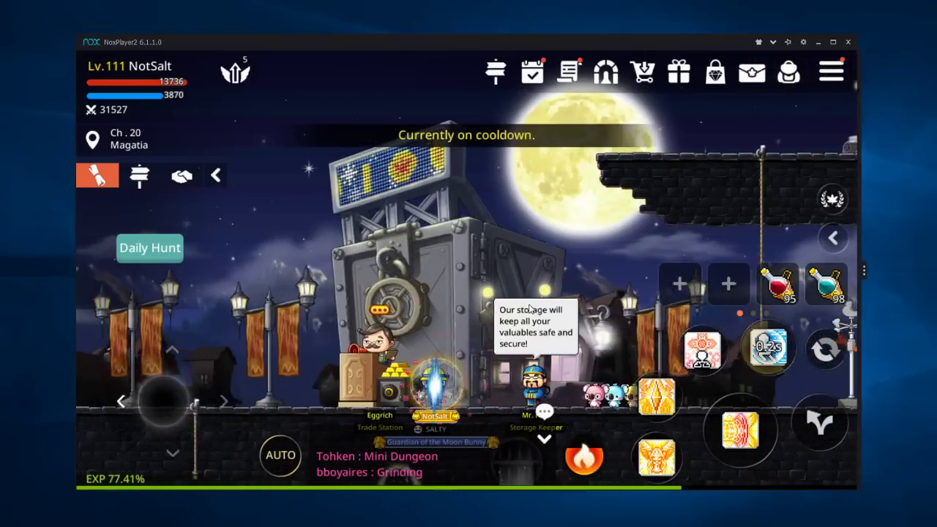
{"action": "key", "text": "a"}
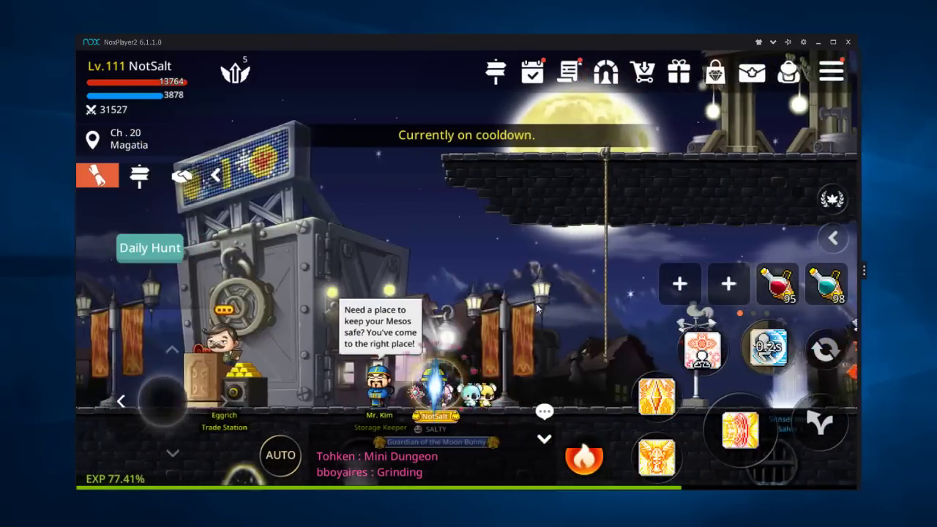
{"action": "key", "text": "d"}
{"action": "key", "text": "a"}
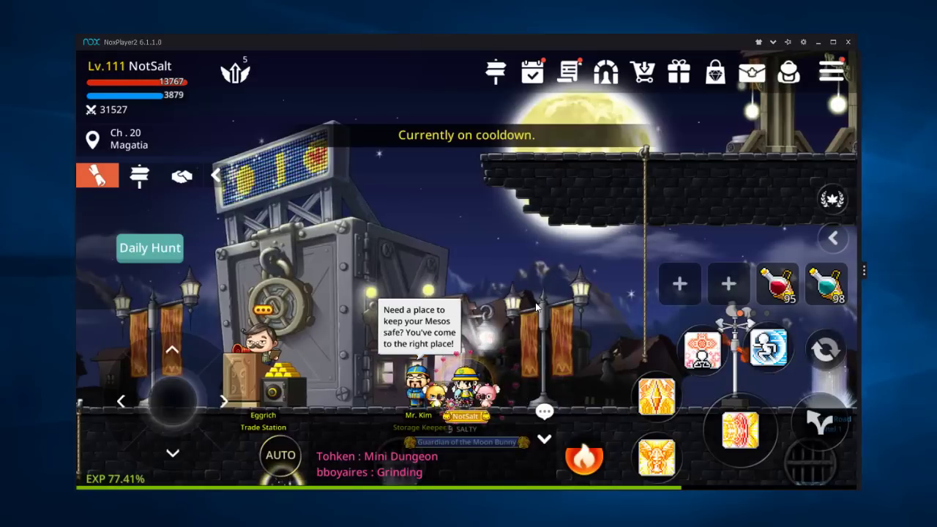
{"action": "key", "text": "q"}
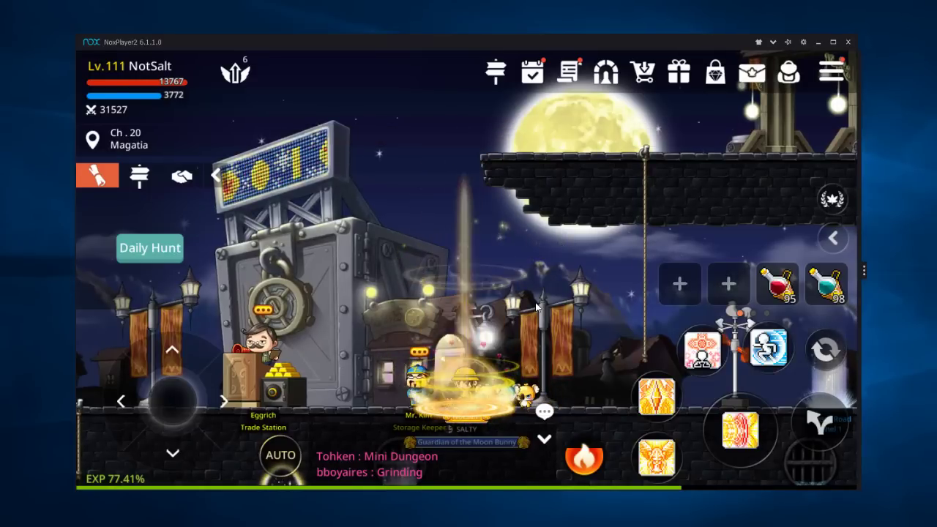